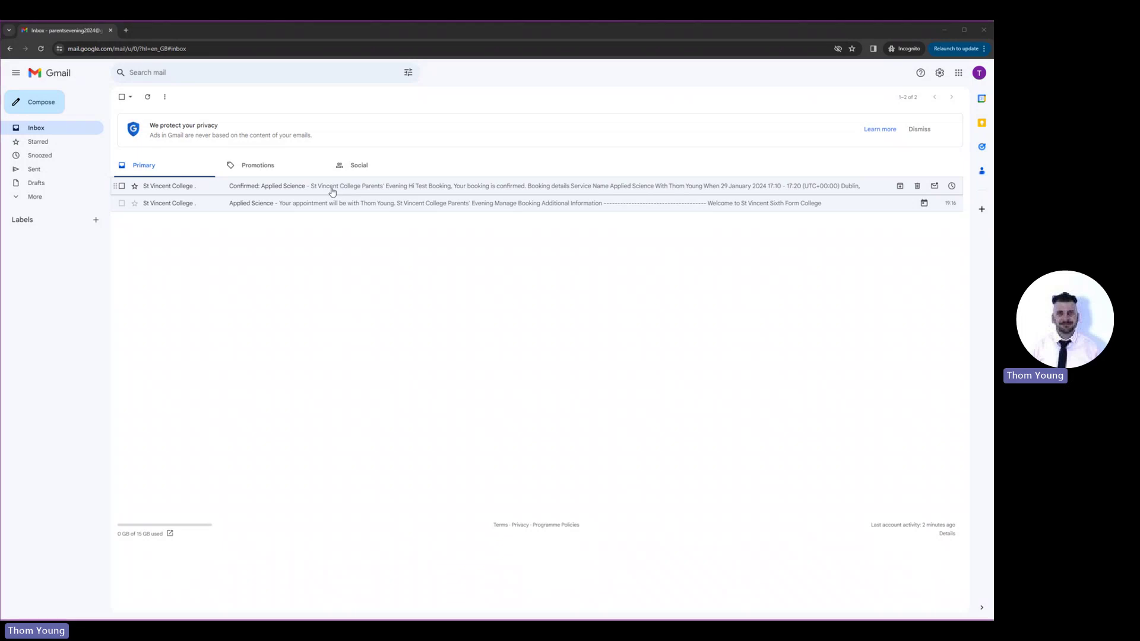
Open the 'Confirmed: Applied Science' booking email to view its Teams meeting link
{"action": "left_click", "coordinate": [332, 188]}
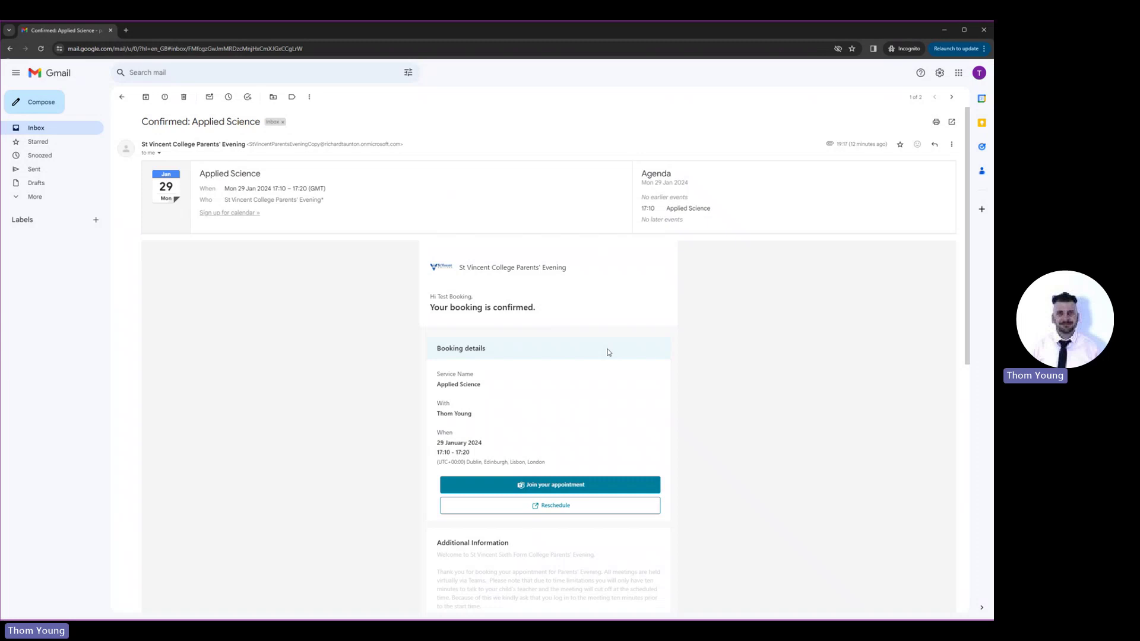
{"action": "scroll", "coordinate": [608, 352], "scroll_direction": "down", "scroll_amount": 2}
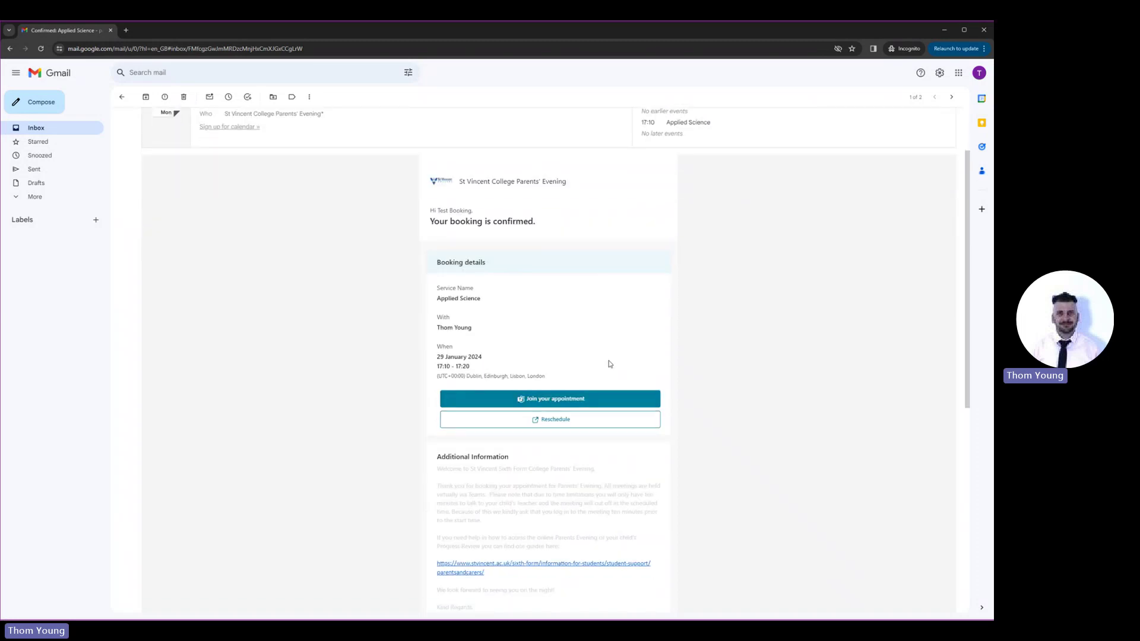
{"action": "scroll", "coordinate": [615, 365], "scroll_direction": "up", "scroll_amount": 1}
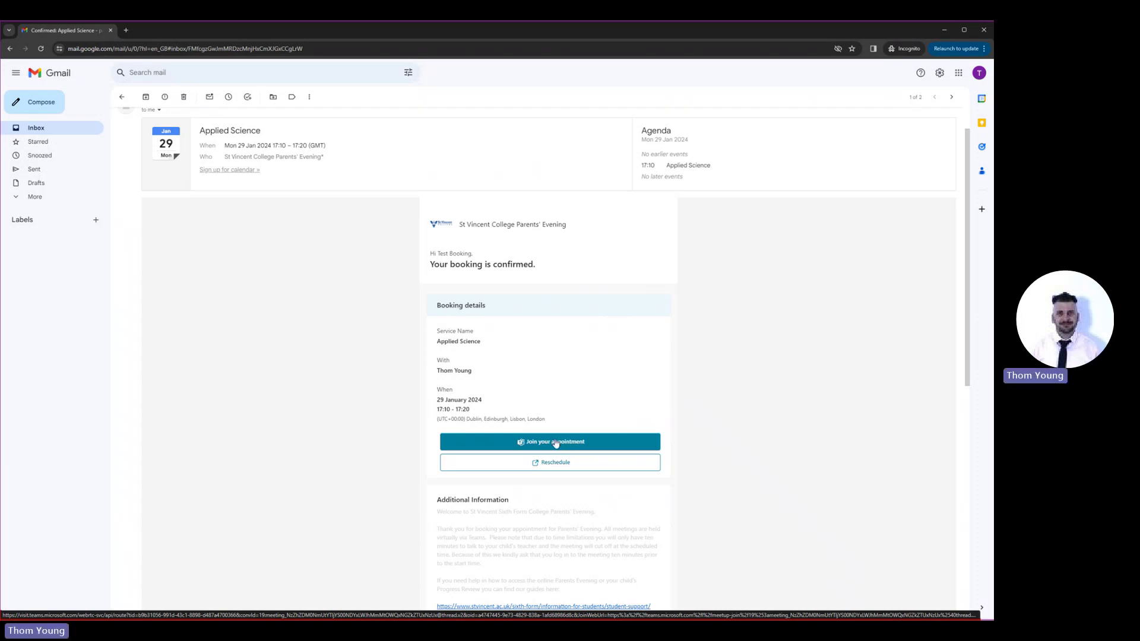
Follow the 'Join your appointment' link to open the Teams meeting in a new tab
{"action": "left_click", "coordinate": [556, 443]}
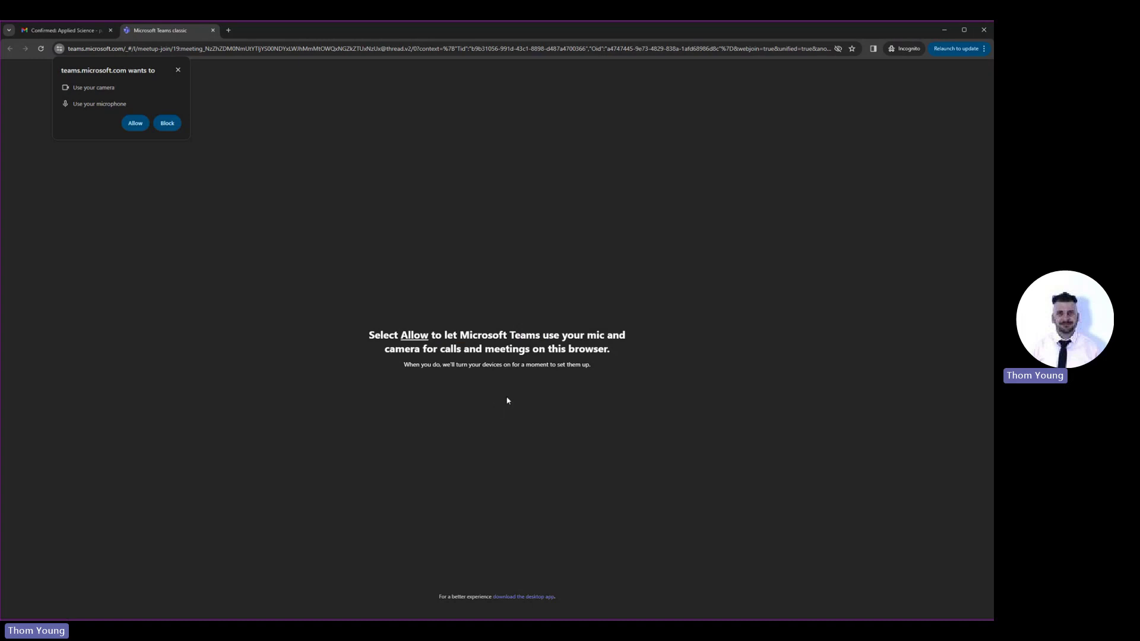
Allow camera and microphone access, then mute the microphone on the pre-join screen
{"action": "left_click", "coordinate": [135, 125]}
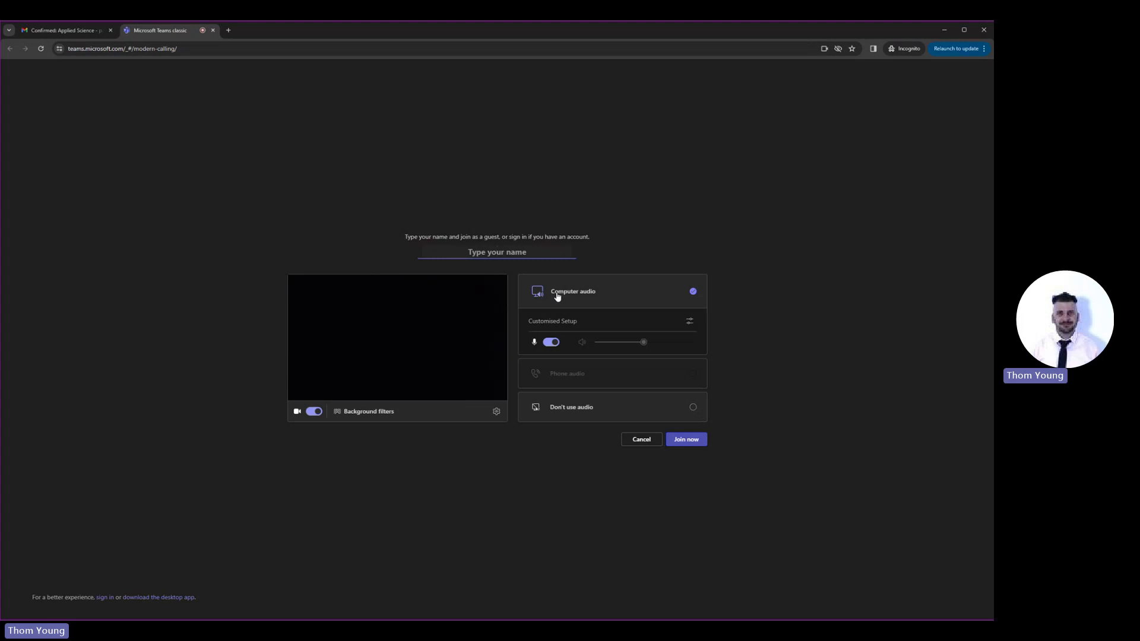
{"action": "type", "text": "Thom "}
{"action": "type", "text": "Young"}
{"action": "left_click", "coordinate": [550, 342]}
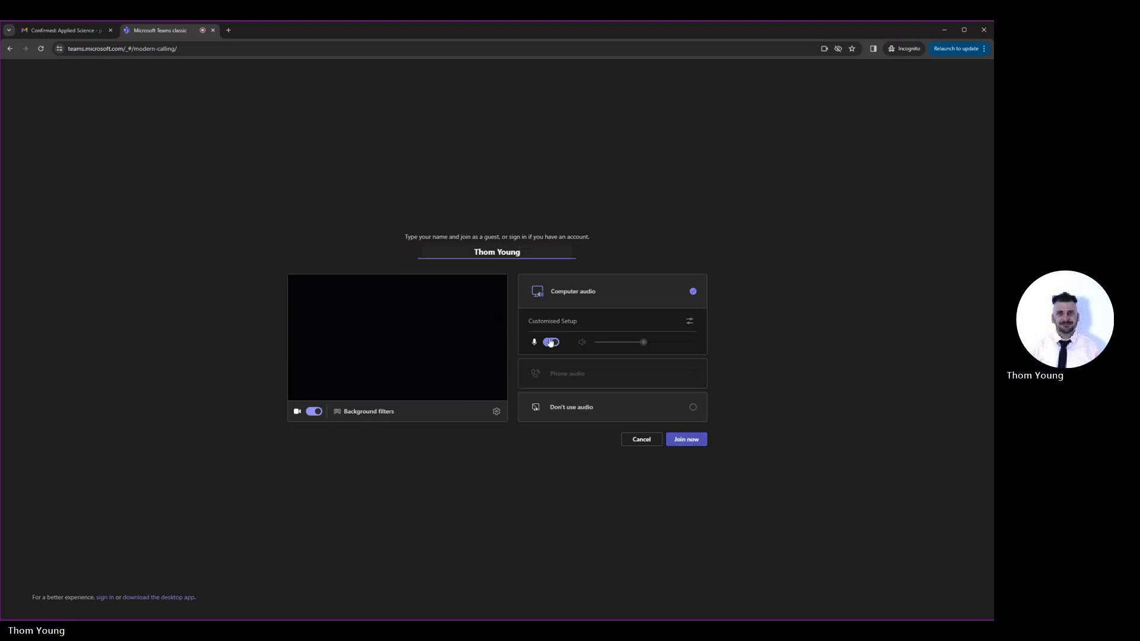
{"action": "left_click", "coordinate": [683, 441]}
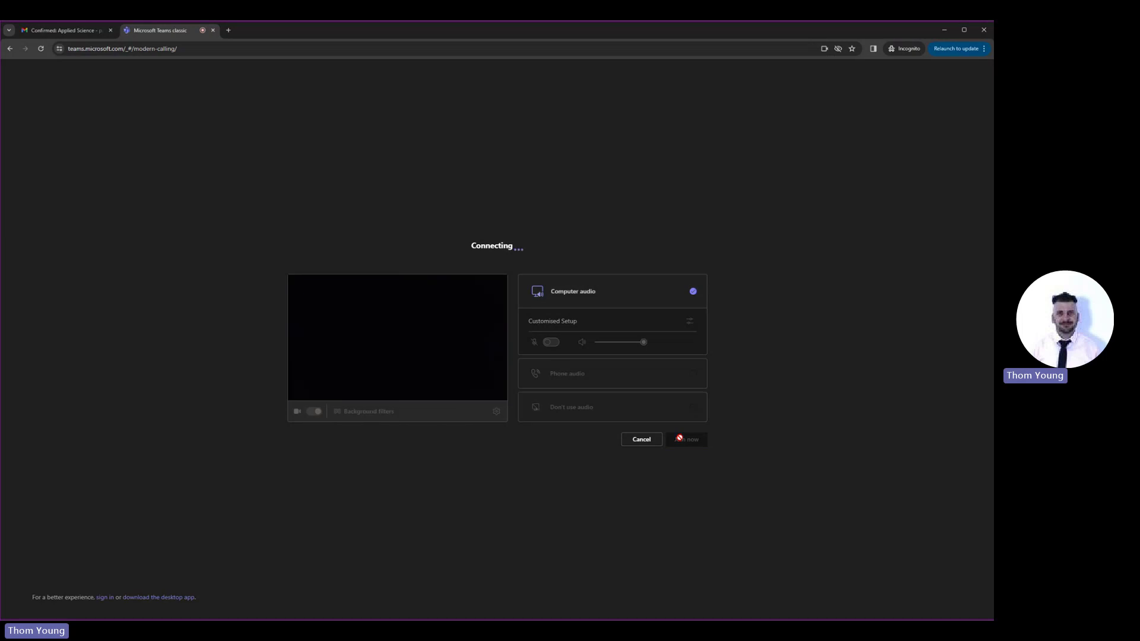